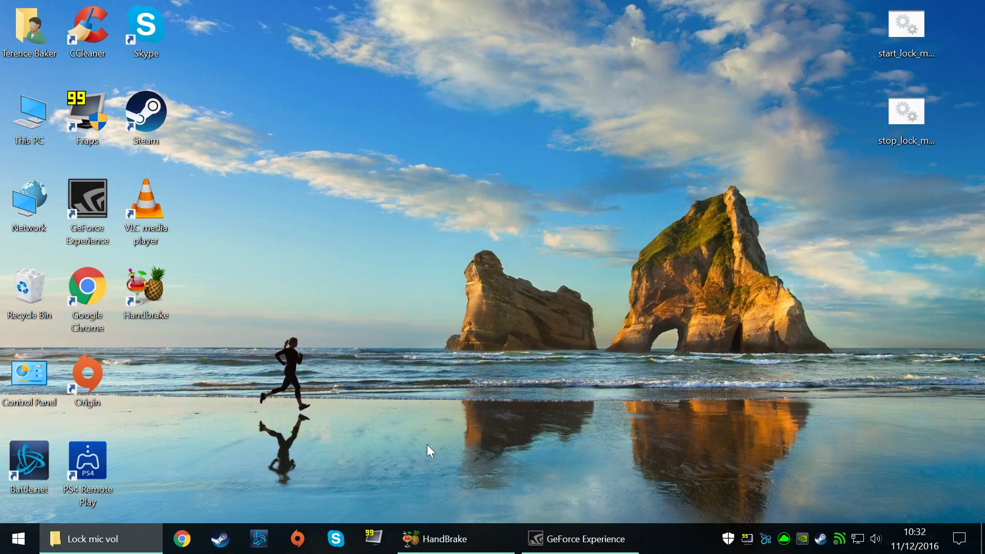
Review the movie capture settings in Fraps, including the save folder, hotkey, frame rate and sound capture options, and minimize it.
{"action": "left_click", "coordinate": [378, 538]}
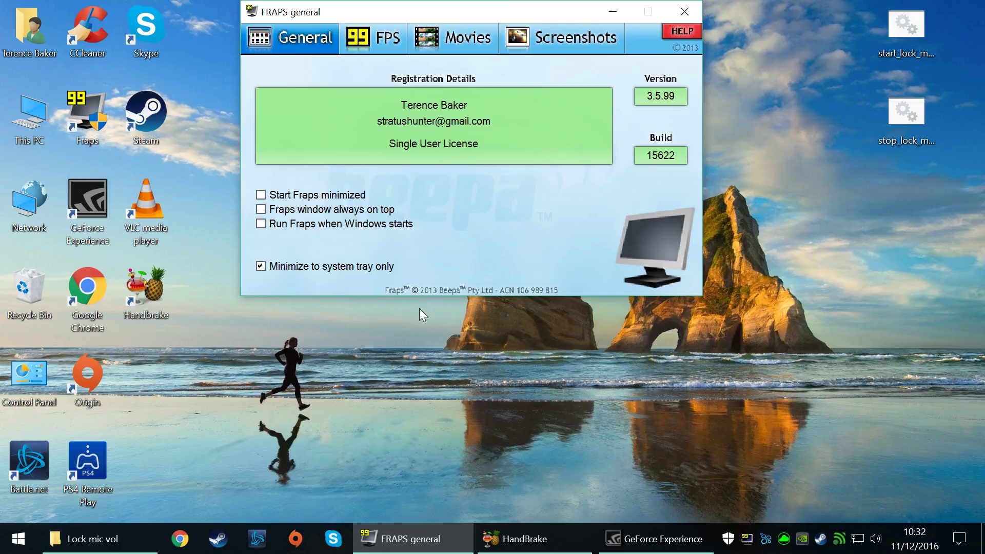
{"action": "left_click", "coordinate": [458, 42]}
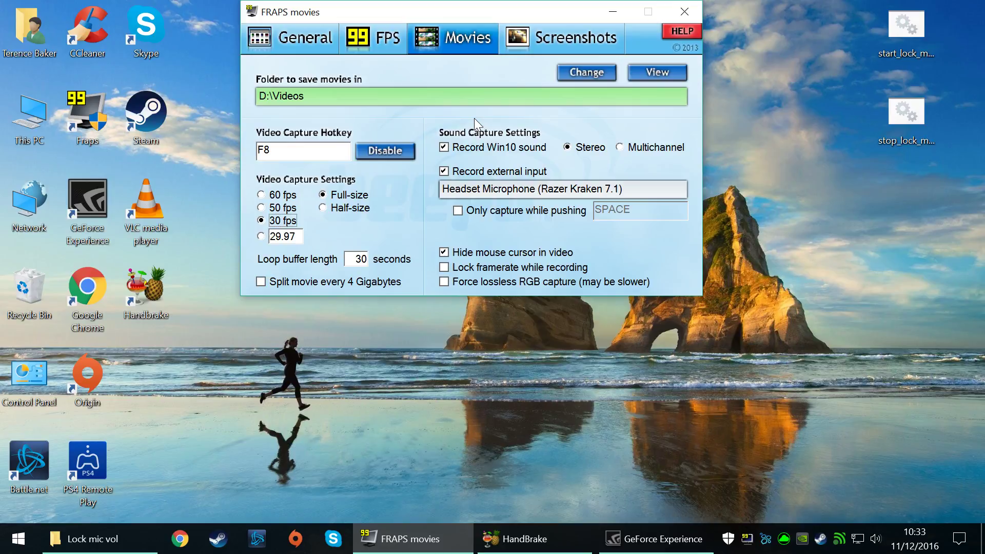
{"action": "left_click", "coordinate": [612, 11]}
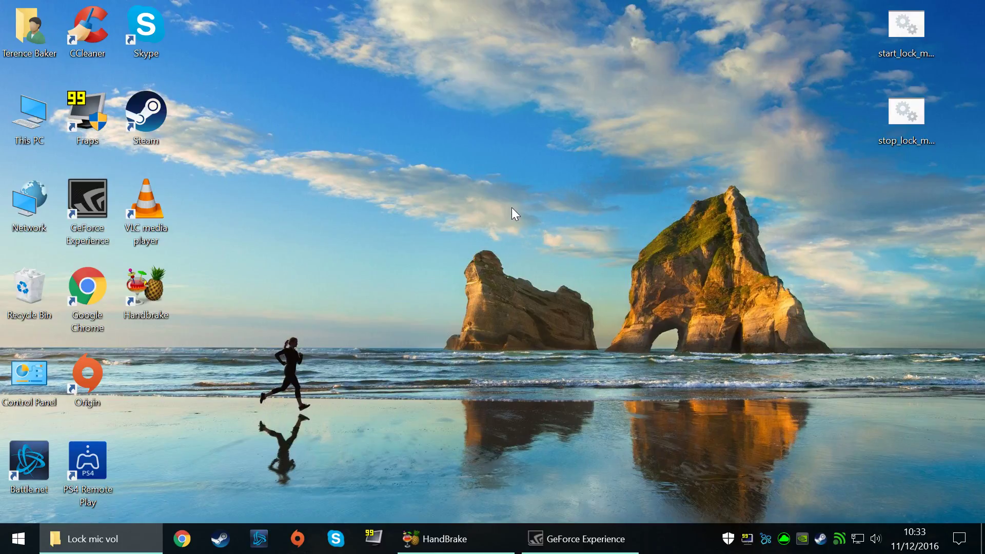
Examine the per-application levels in the Windows Volume Mixer, moving and widening its window for viewing, and close it.
{"action": "right_click", "coordinate": [875, 538]}
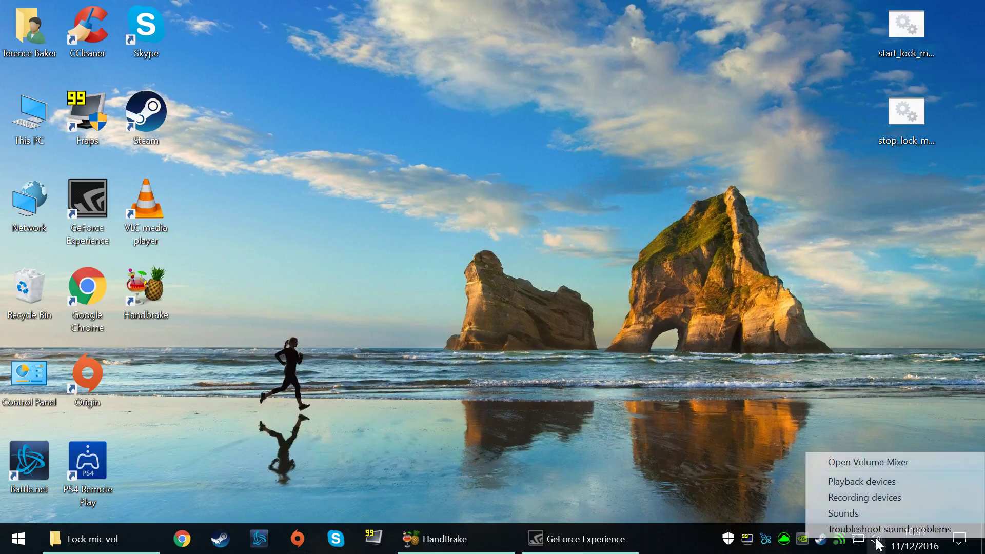
{"action": "left_click", "coordinate": [883, 463]}
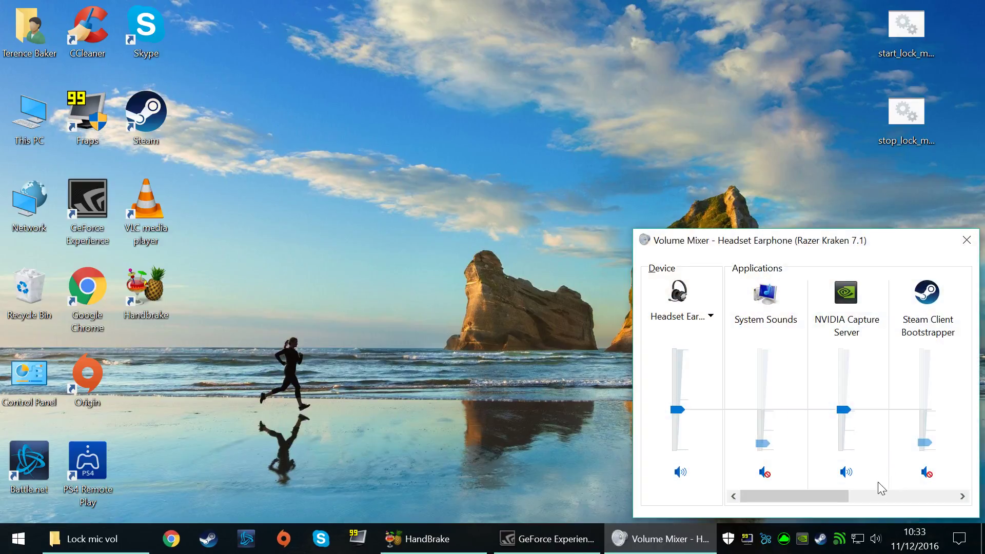
{"action": "left_click_drag", "start_coordinate": [903, 241], "coordinate": [563, 139]}
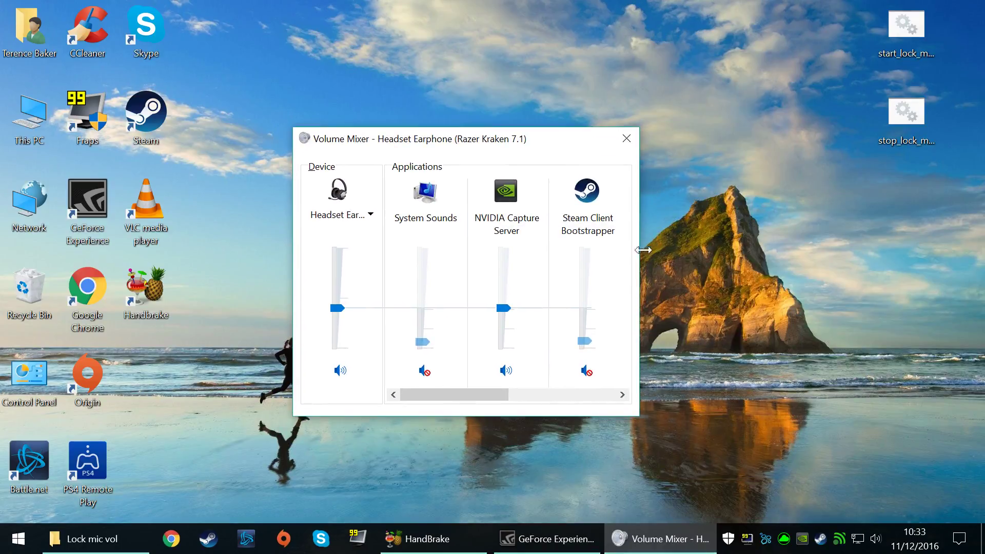
{"action": "left_click_drag", "start_coordinate": [640, 245], "coordinate": [827, 249]}
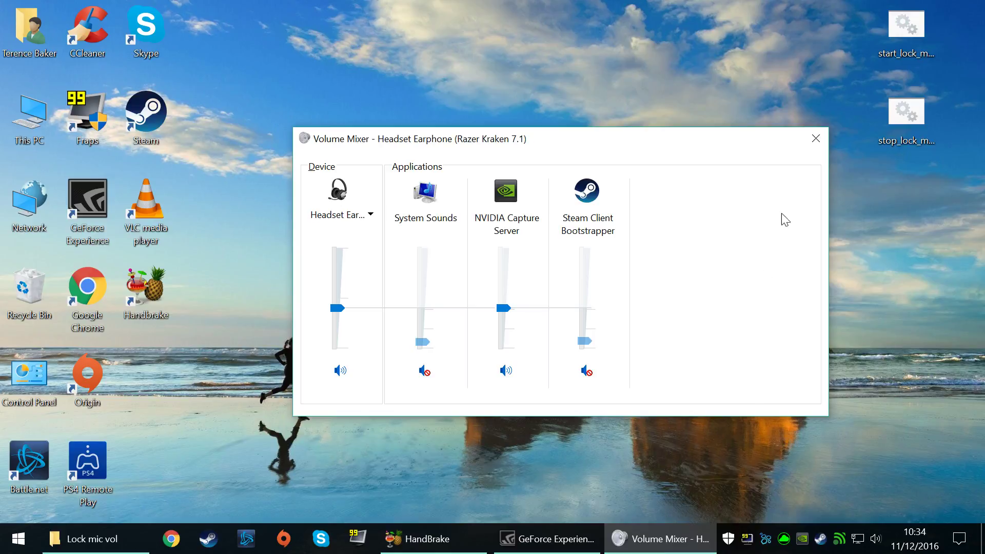
{"action": "left_click", "coordinate": [817, 140]}
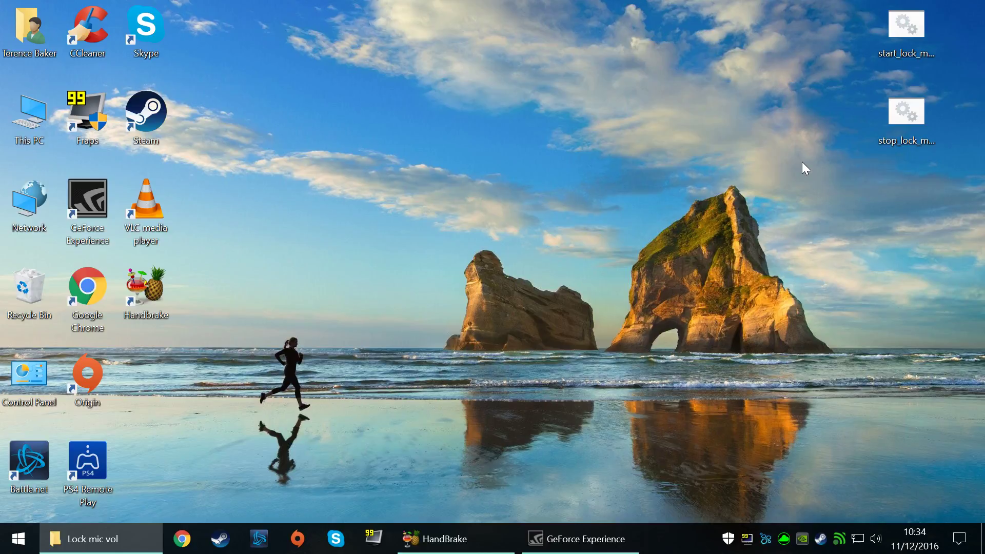
Bring up the Lock mic vol folder and read the installation instructions in its "how to" text file.
{"action": "left_click", "coordinate": [118, 539]}
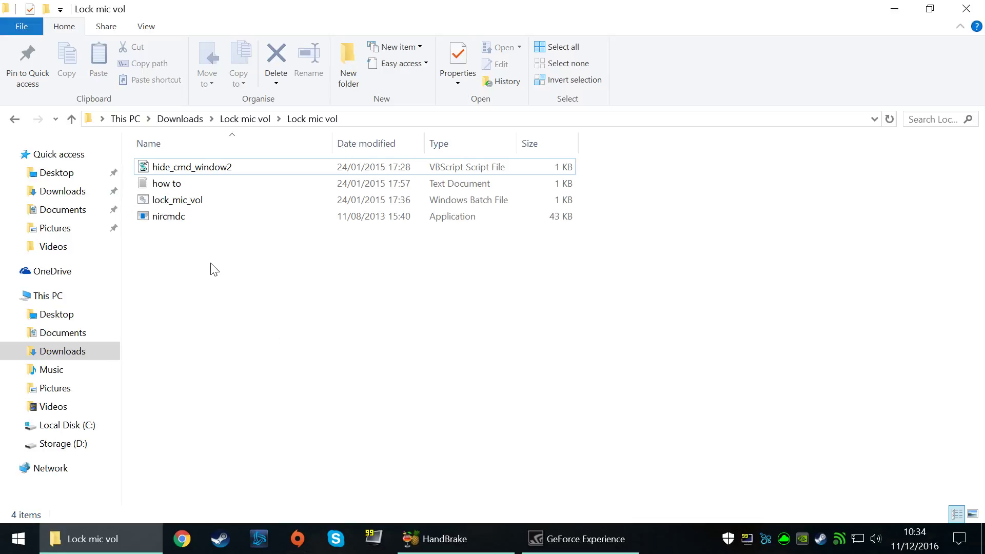
{"action": "mouse_move", "coordinate": [183, 222]}
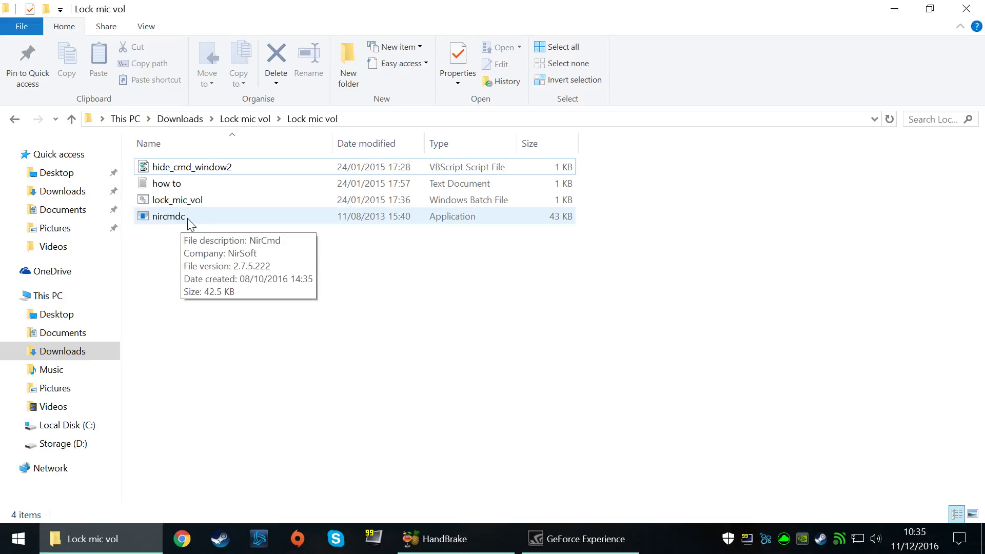
{"action": "double_click", "coordinate": [193, 185]}
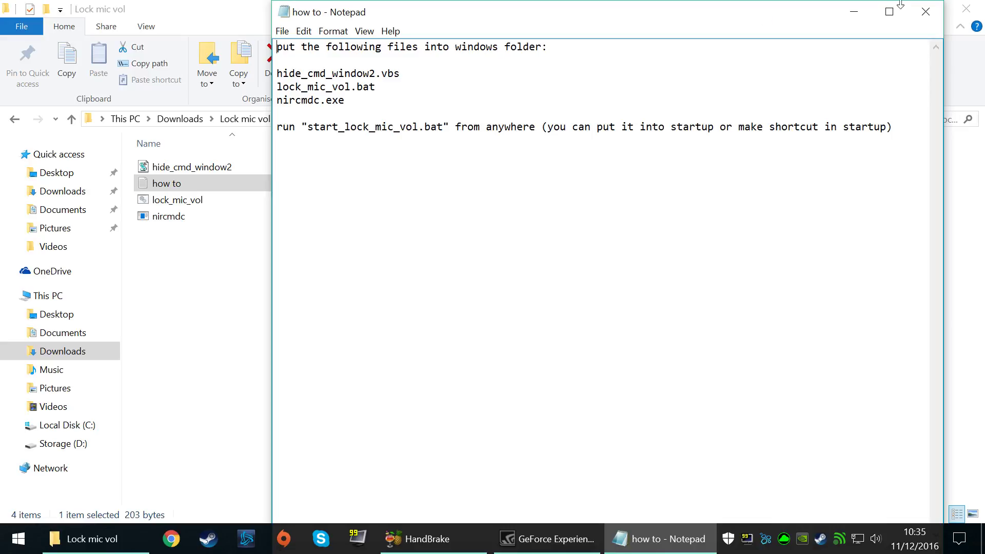
{"action": "left_click", "coordinate": [926, 11]}
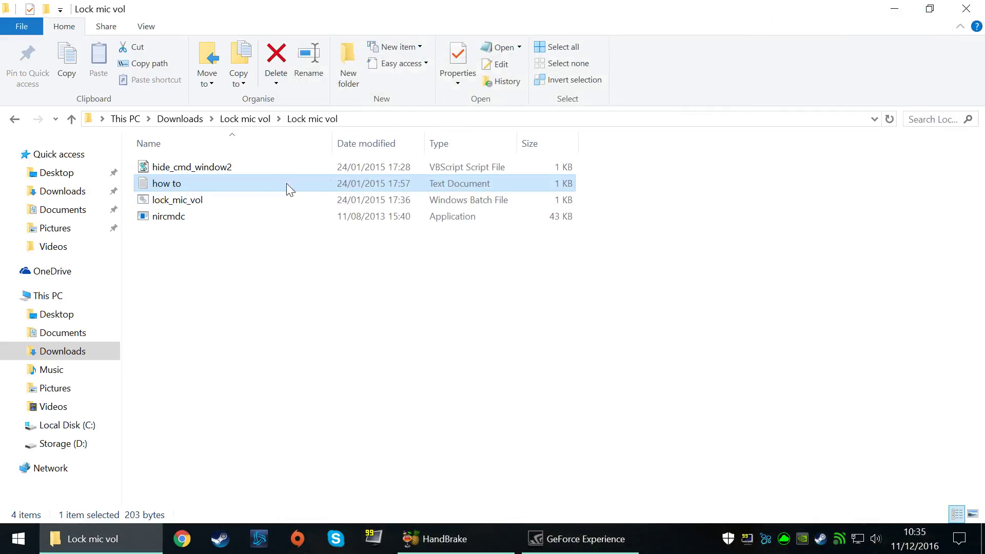
Inspect the setsysvolume value in the lock_mic_vol batch file's command and close the file without editing it.
{"action": "right_click", "coordinate": [172, 201]}
{"action": "left_click", "coordinate": [200, 224]}
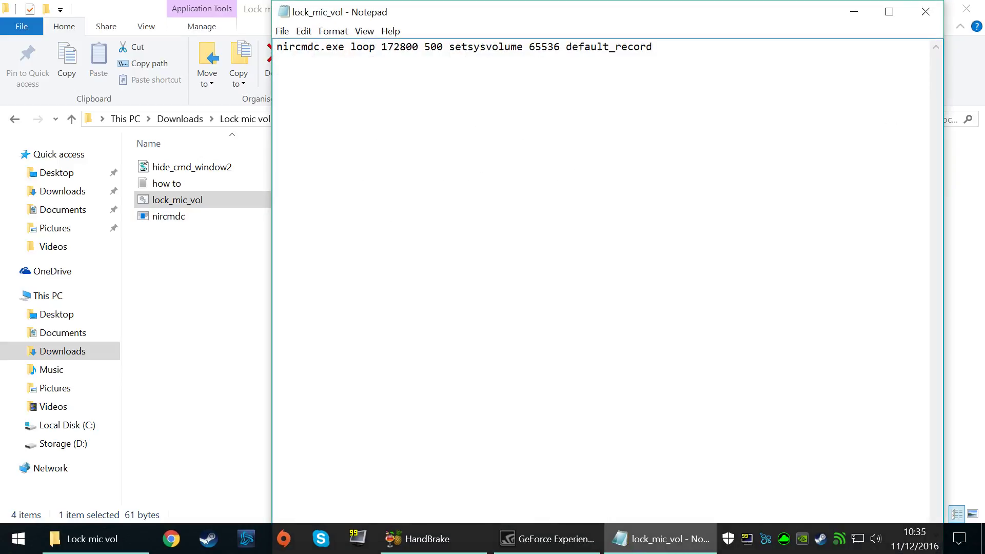
{"action": "double_click", "coordinate": [545, 47]}
{"action": "left_click", "coordinate": [920, 11]}
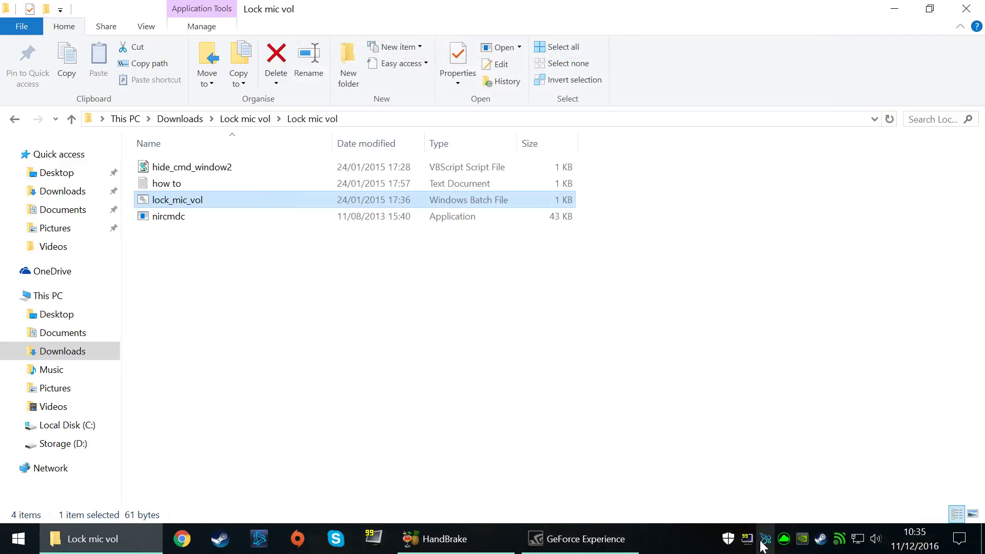
Check the headset's microphone volume and sensitivity settings in Razer Synapse, and close it along with the Lock mic vol folder.
{"action": "right_click", "coordinate": [784, 539]}
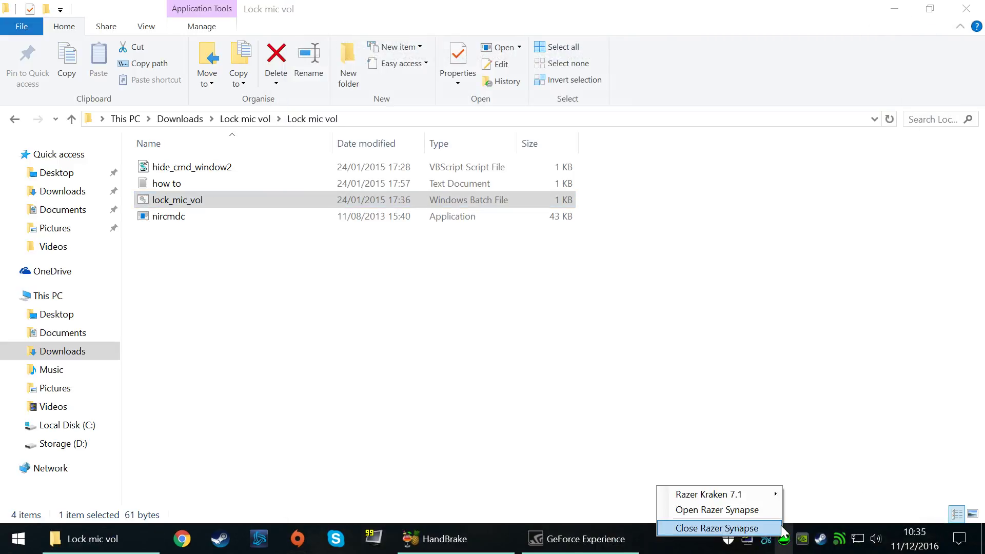
{"action": "left_click", "coordinate": [717, 509]}
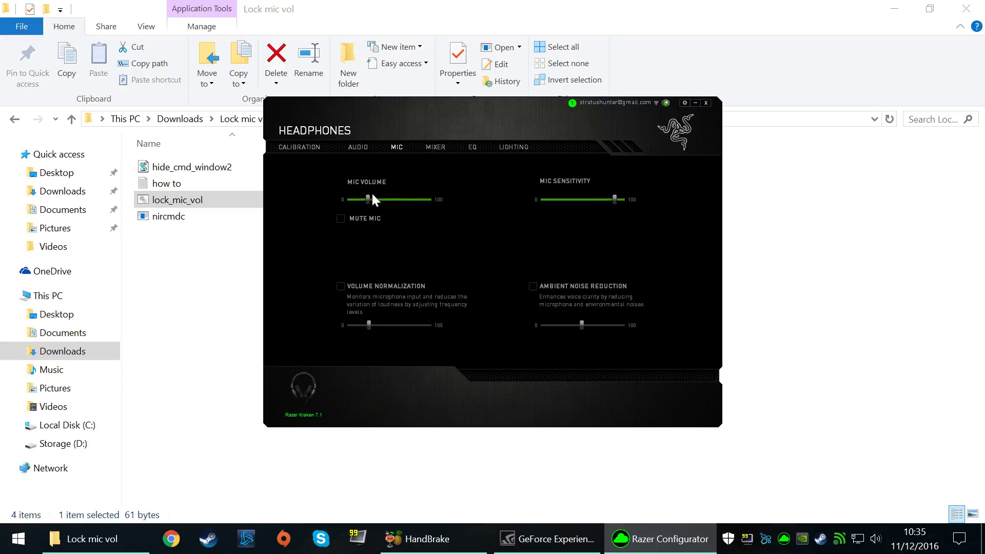
{"action": "left_click", "coordinate": [706, 103]}
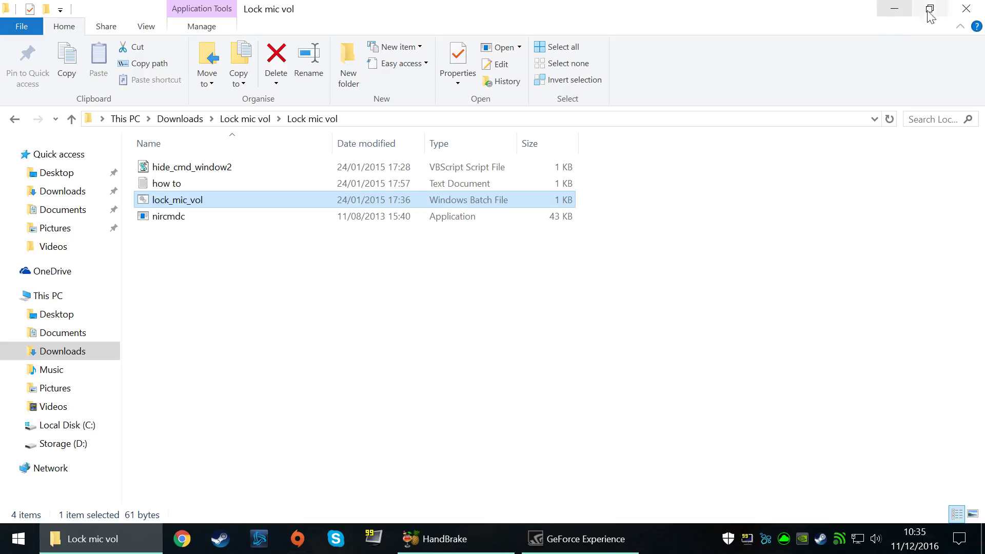
{"action": "left_click", "coordinate": [966, 8]}
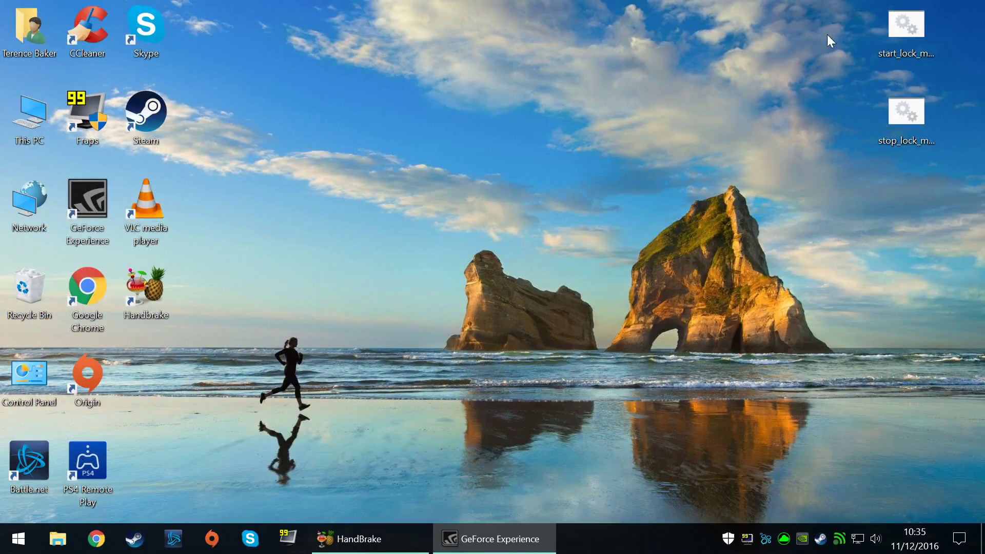
{"action": "left_click", "coordinate": [904, 31]}
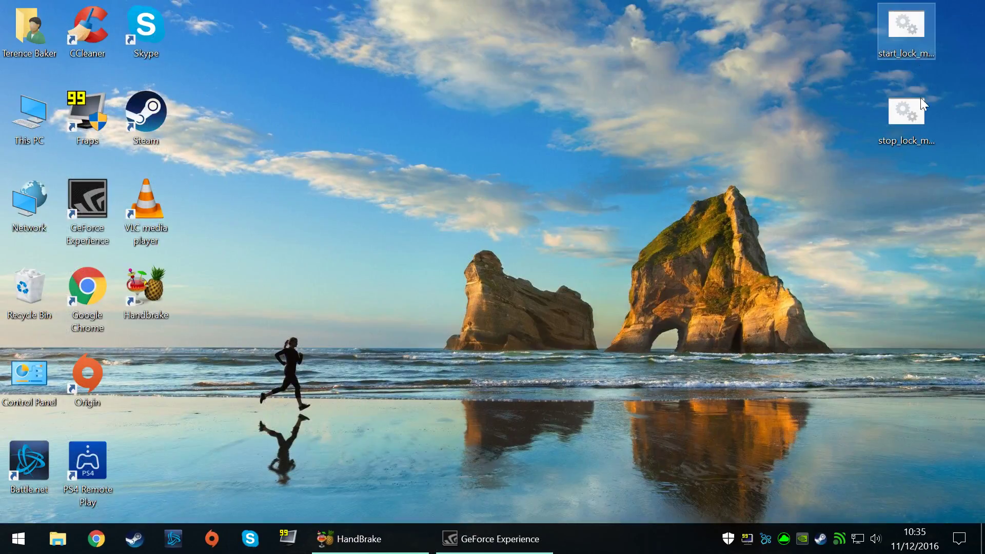
{"action": "left_click", "coordinate": [913, 110]}
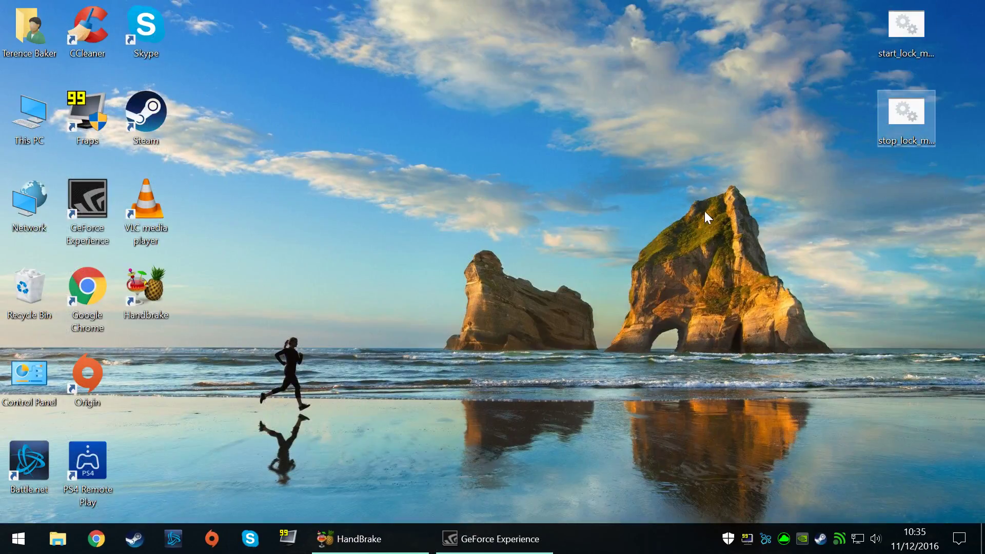
{"action": "left_click", "coordinate": [718, 212]}
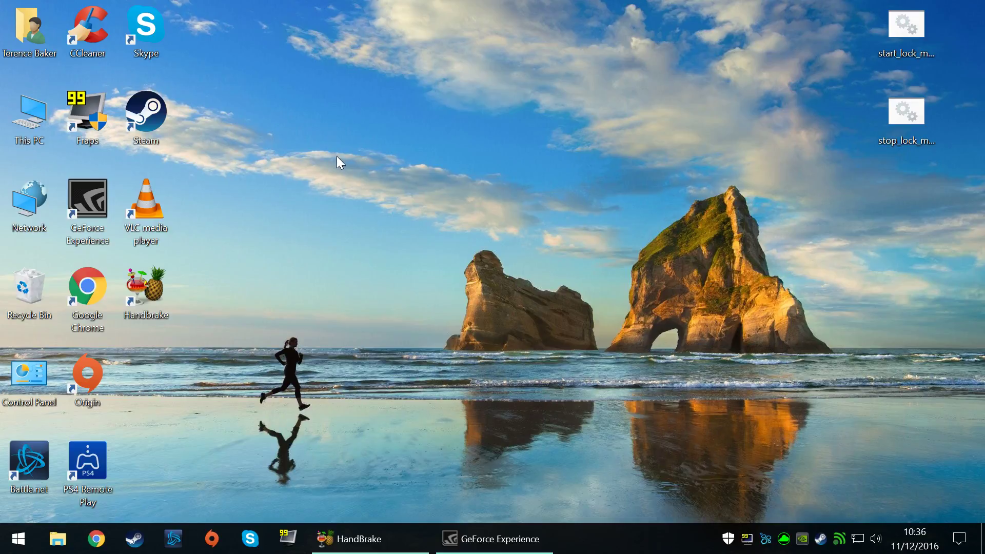
Switch to HandBrake and examine its picture, filter, video, audio and subtitle settings.
{"action": "left_click", "coordinate": [370, 543]}
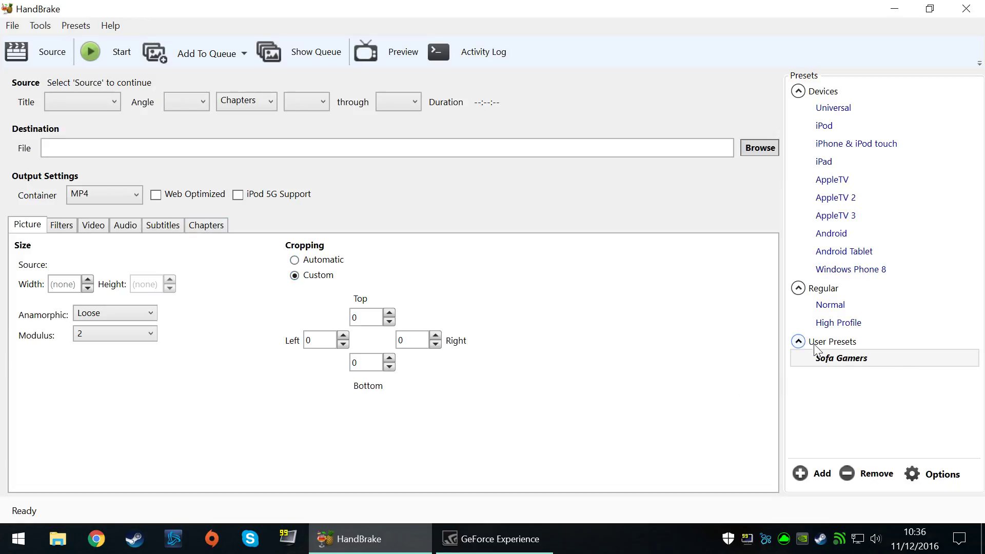
{"action": "left_click", "coordinate": [63, 226]}
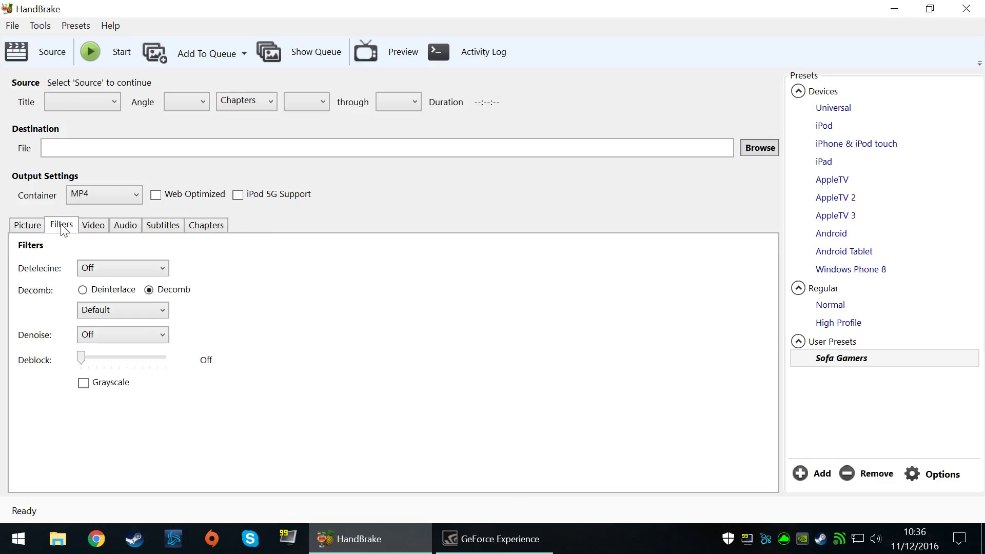
{"action": "left_click", "coordinate": [98, 227]}
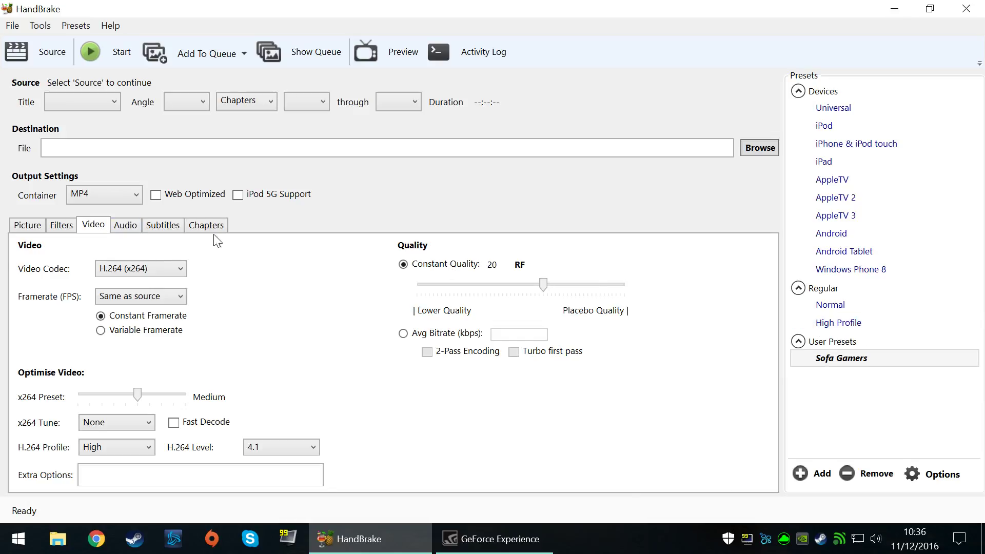
{"action": "left_click", "coordinate": [133, 230]}
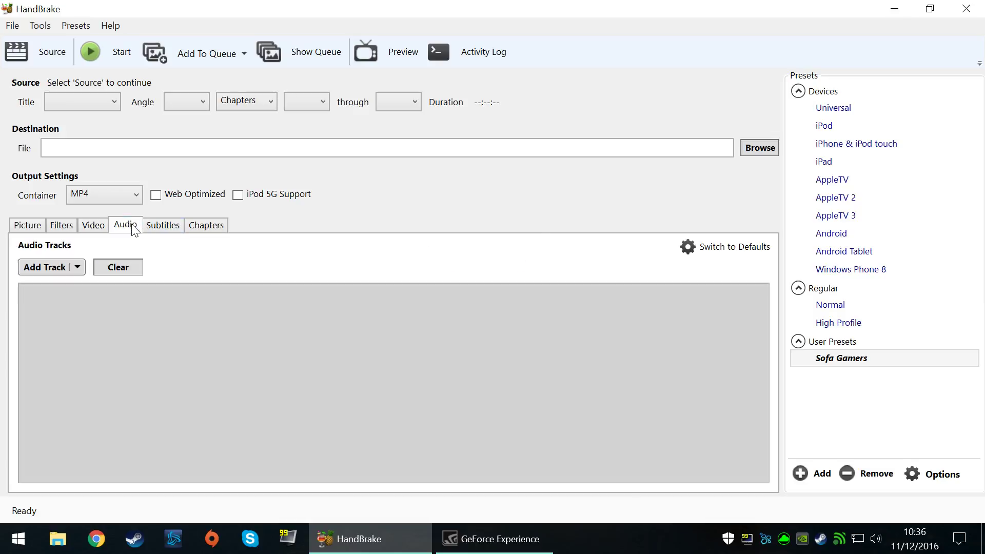
{"action": "left_click", "coordinate": [162, 226]}
{"action": "left_click", "coordinate": [127, 226]}
{"action": "left_click", "coordinate": [105, 106]}
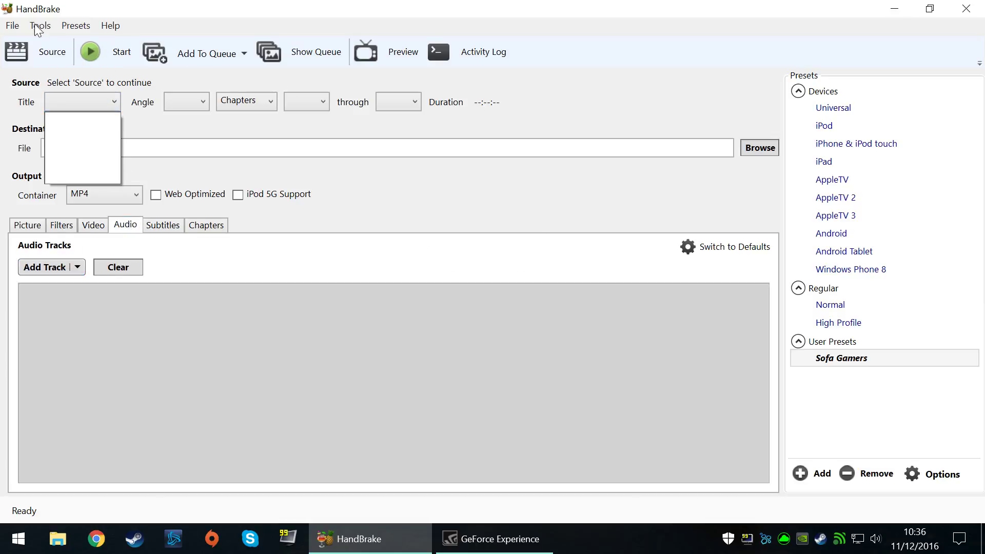
{"action": "left_click", "coordinate": [11, 29]}
{"action": "left_click", "coordinate": [10, 25]}
{"action": "left_click", "coordinate": [33, 49]}
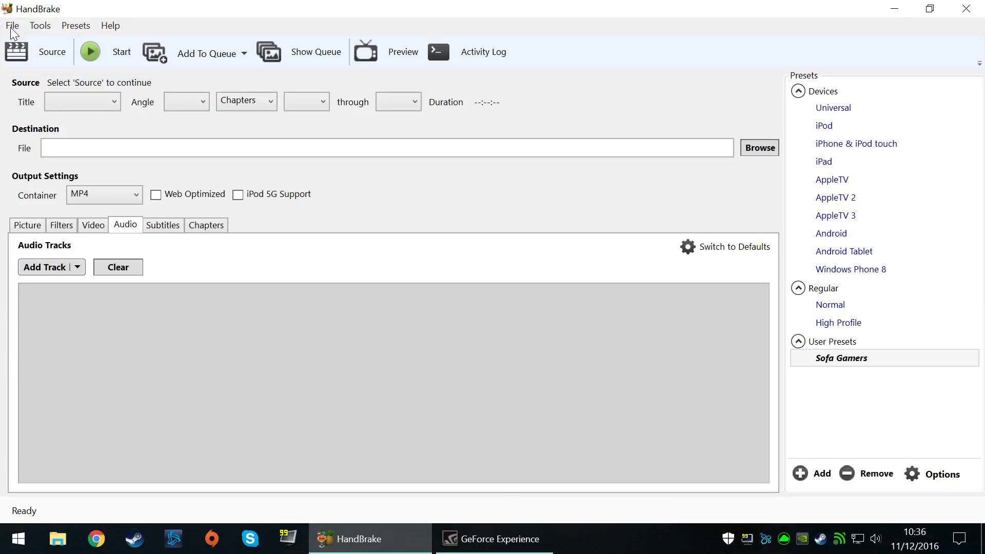
{"action": "left_click", "coordinate": [32, 48]}
{"action": "left_click", "coordinate": [69, 195]}
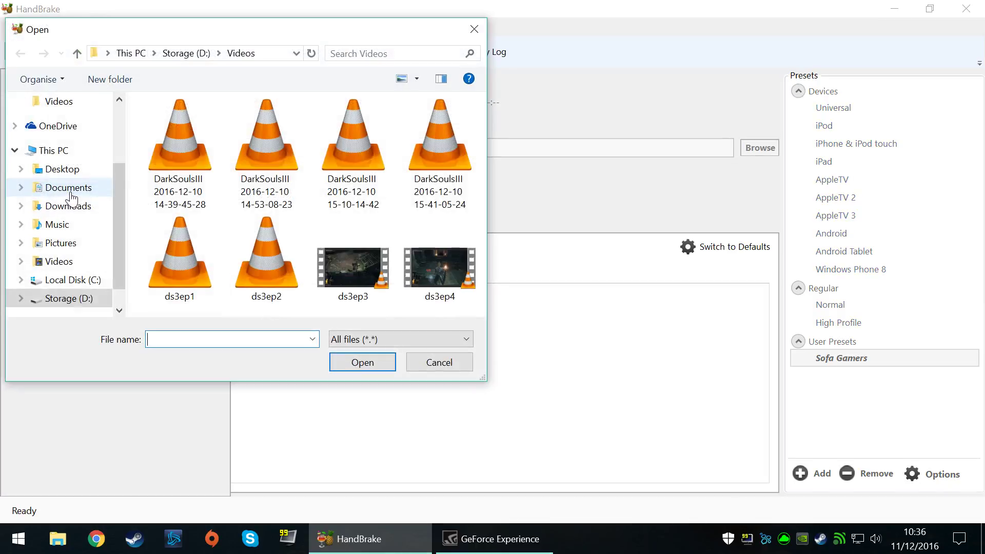
{"action": "double_click", "coordinate": [188, 152]}
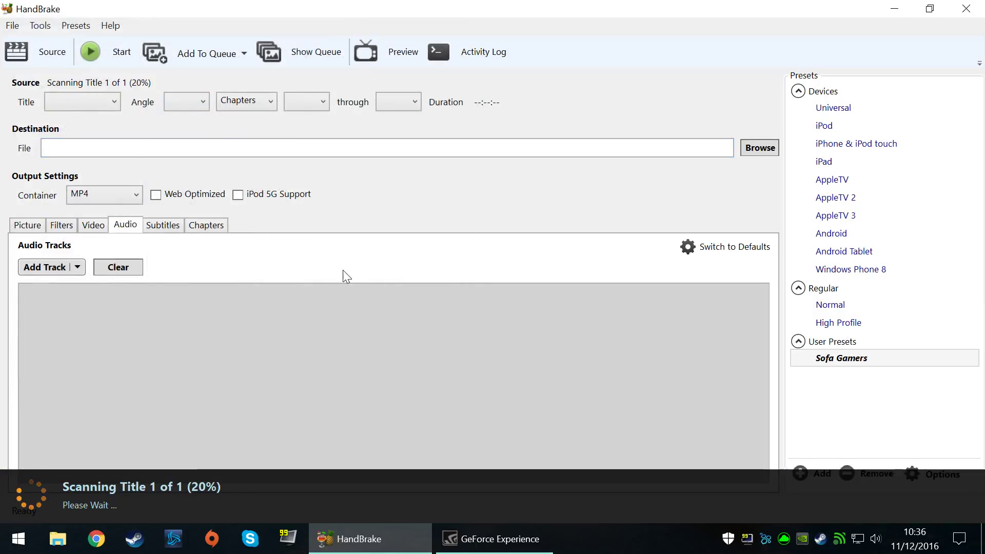
Review the picture size, cropping, filter and video encoding settings for the loaded recording.
{"action": "left_click", "coordinate": [16, 230]}
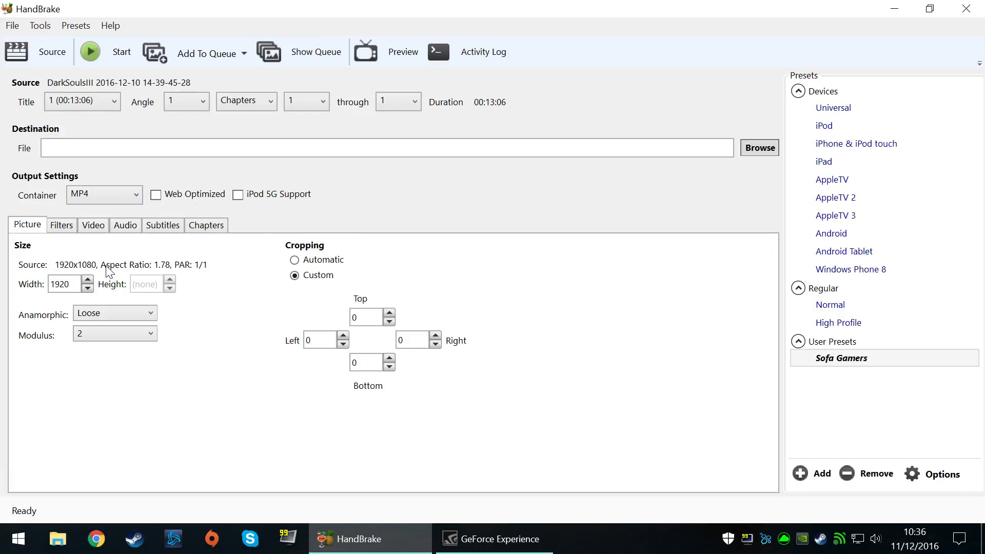
{"action": "left_click", "coordinate": [62, 226]}
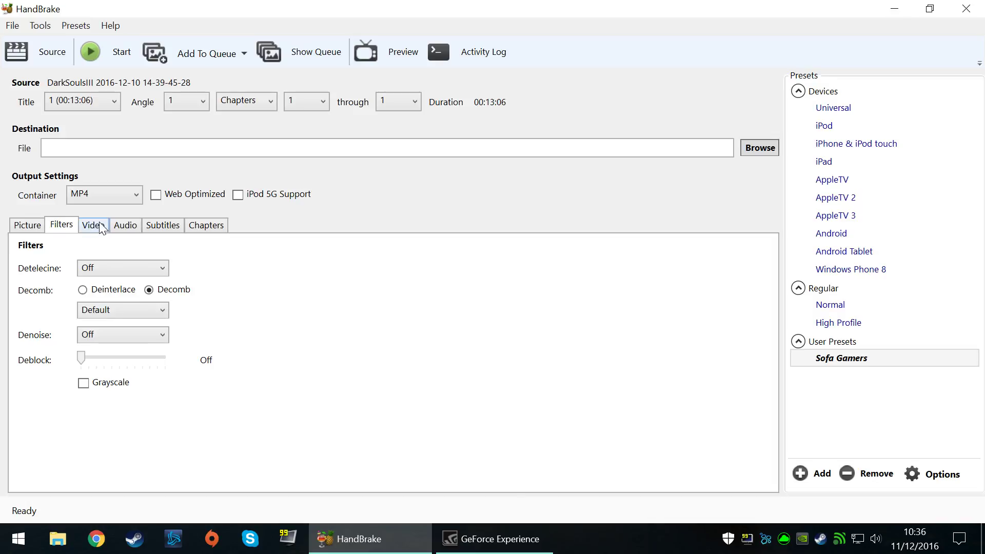
{"action": "left_click", "coordinate": [93, 227]}
Expand the audio track's advanced settings and set its gain to 10.
{"action": "left_click", "coordinate": [123, 227]}
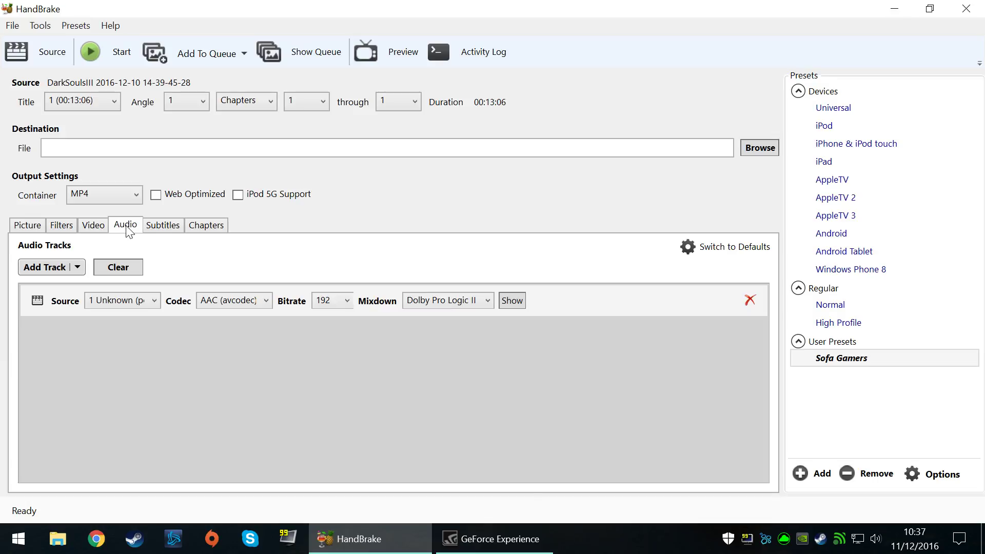
{"action": "left_click", "coordinate": [513, 300]}
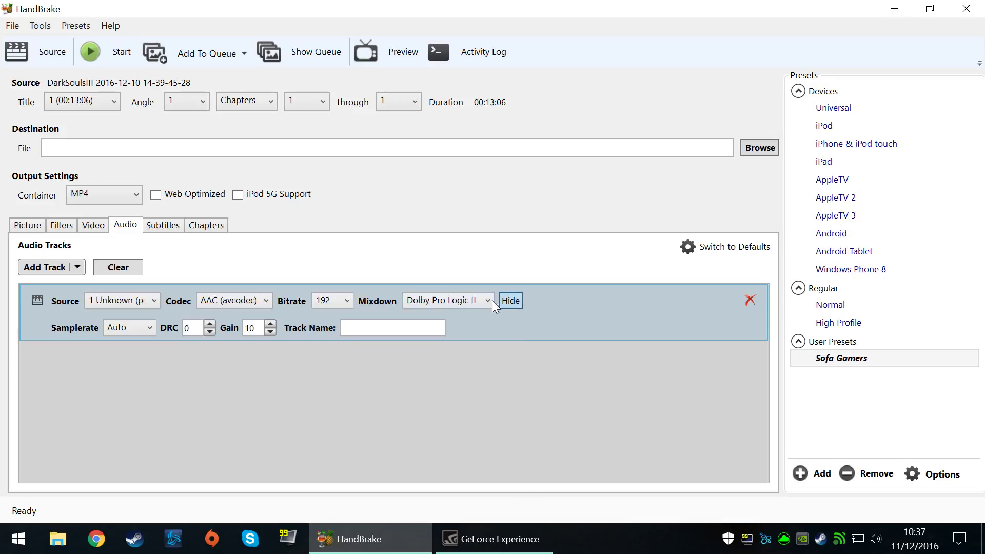
{"action": "left_click", "coordinate": [250, 327]}
{"action": "type", "text": "10"}
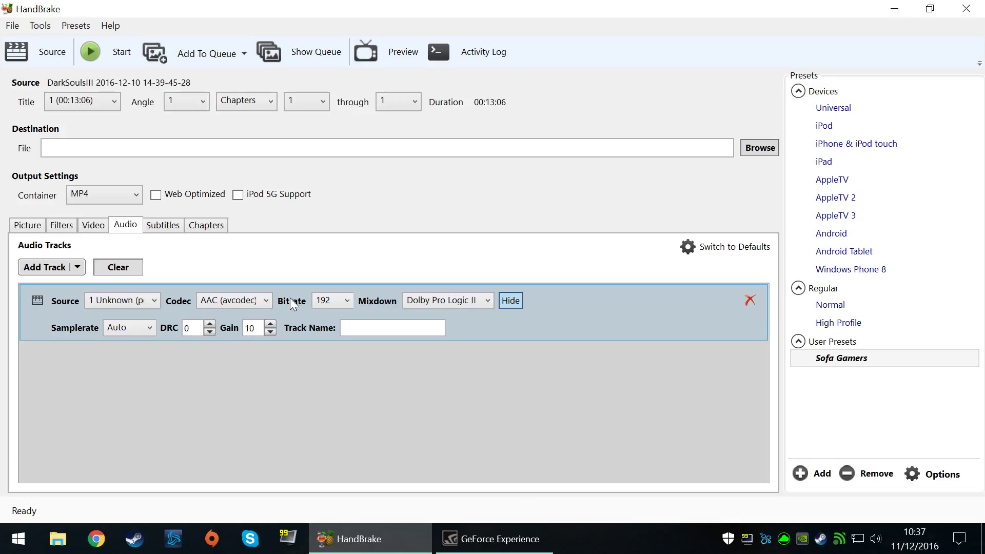
Check the subtitle settings and chapter markers for the loaded recording.
{"action": "left_click", "coordinate": [175, 229]}
{"action": "left_click", "coordinate": [205, 235]}
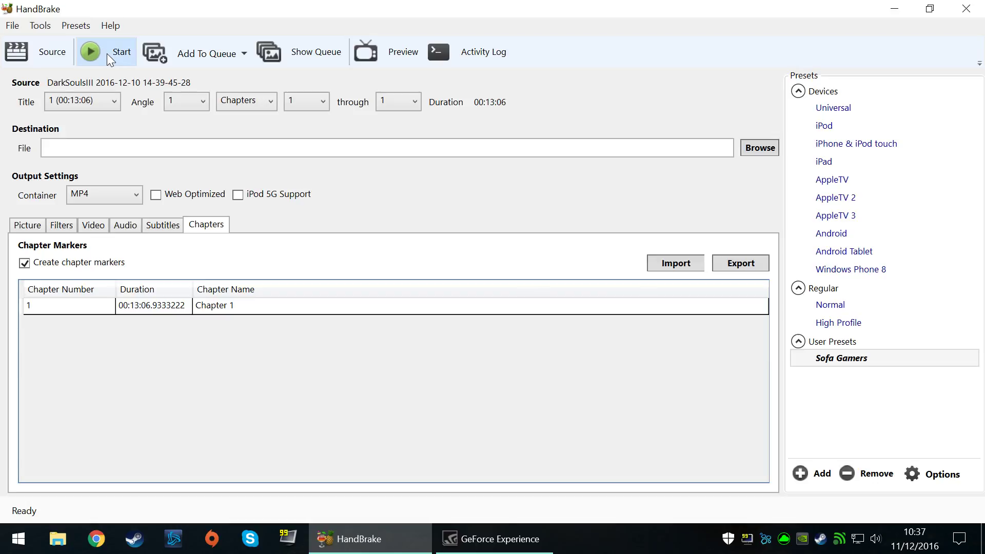
Close HandBrake and open the Videos folder on the Storage (D:) drive in File Explorer.
{"action": "left_click", "coordinate": [960, 9]}
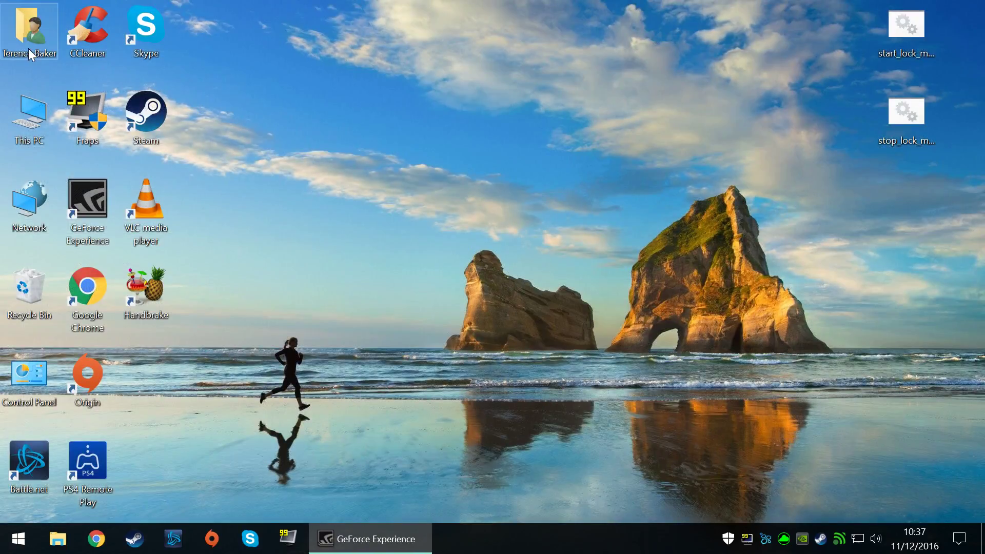
{"action": "double_click", "coordinate": [21, 116]}
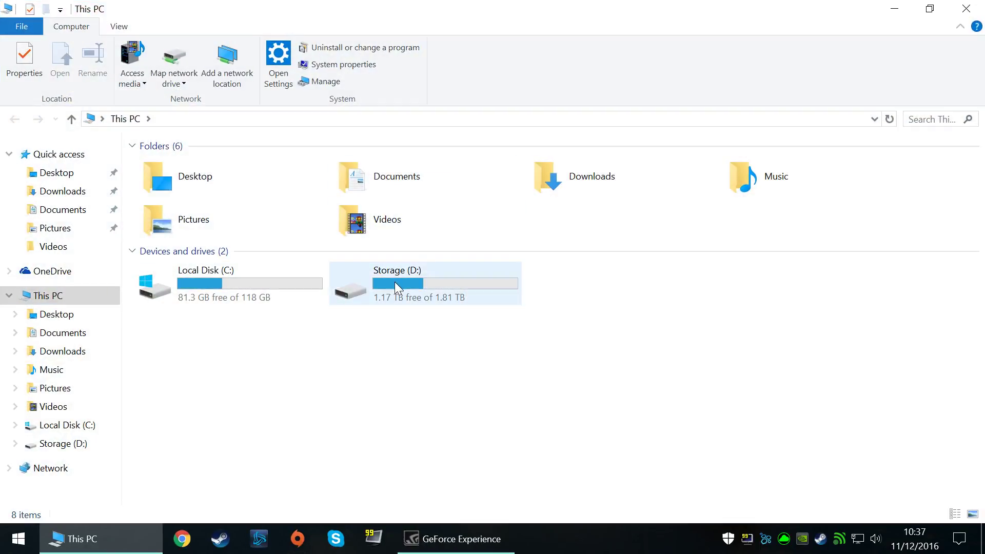
{"action": "double_click", "coordinate": [397, 287]}
{"action": "double_click", "coordinate": [180, 216]}
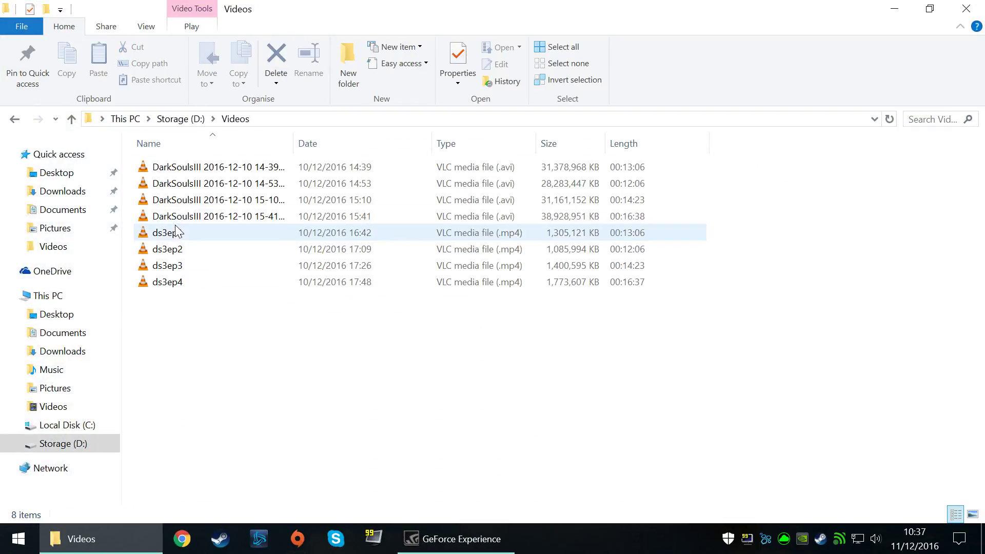
{"action": "right_click", "coordinate": [215, 168]}
{"action": "left_click", "coordinate": [300, 468]}
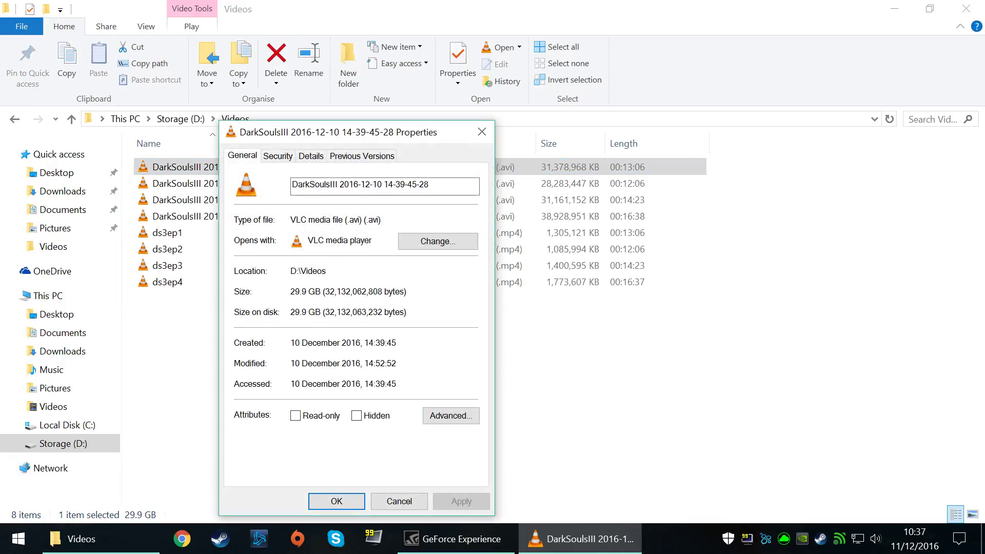
{"action": "mouse_move", "coordinate": [387, 135]}
{"action": "left_mouse_down"}
{"action": "mouse_move", "coordinate": [468, 234]}
{"action": "mouse_move", "coordinate": [380, 122]}
{"action": "left_mouse_up"}
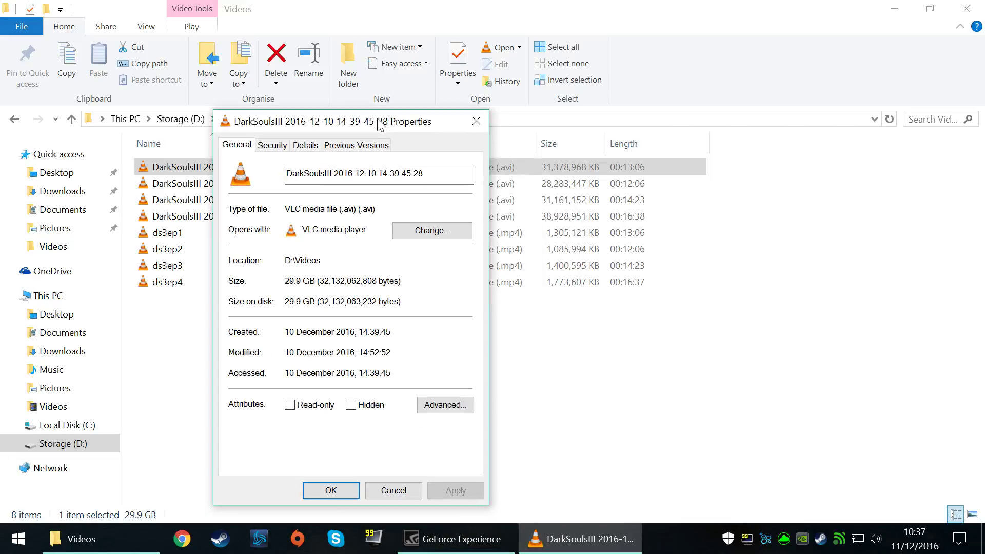
{"action": "left_click", "coordinate": [473, 115]}
Check the file size of the encoded video ds3ep1 in its properties, then close them and the Videos folder.
{"action": "right_click", "coordinate": [190, 233]}
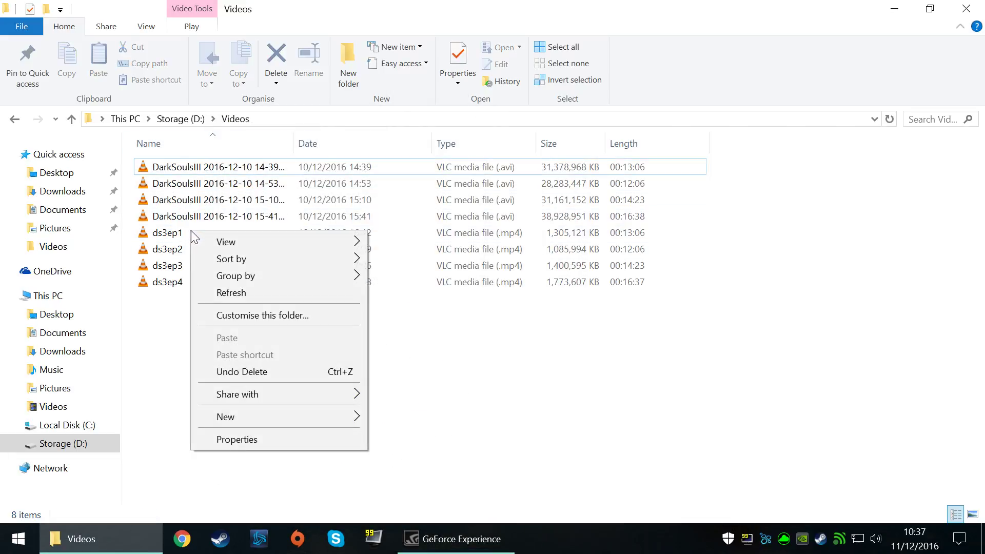
{"action": "right_click", "coordinate": [159, 234]}
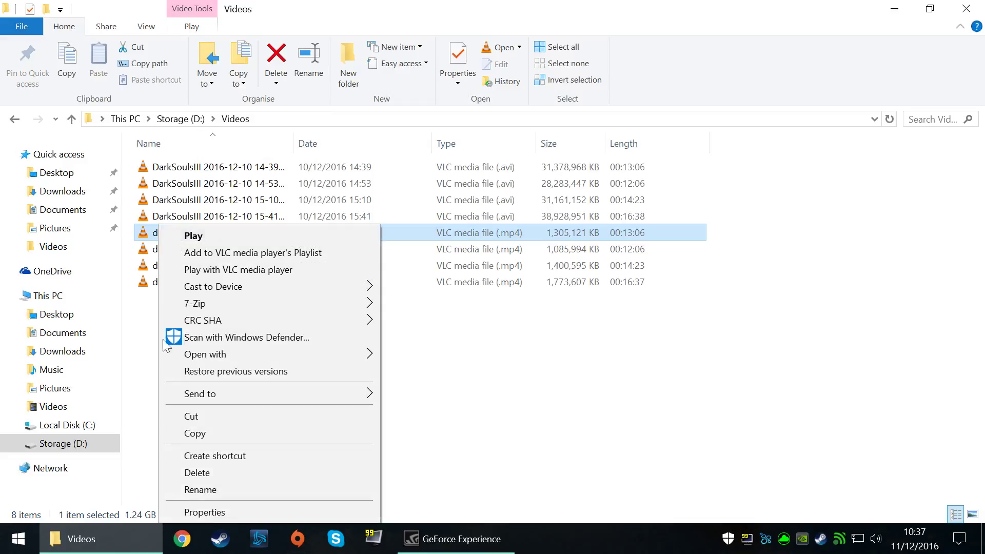
{"action": "left_click", "coordinate": [242, 511]}
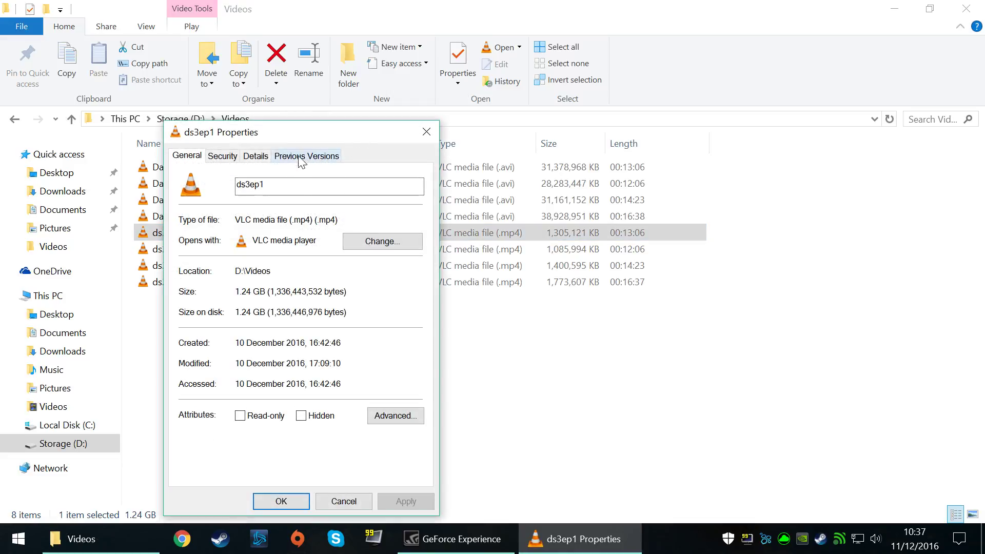
{"action": "left_click", "coordinate": [427, 134]}
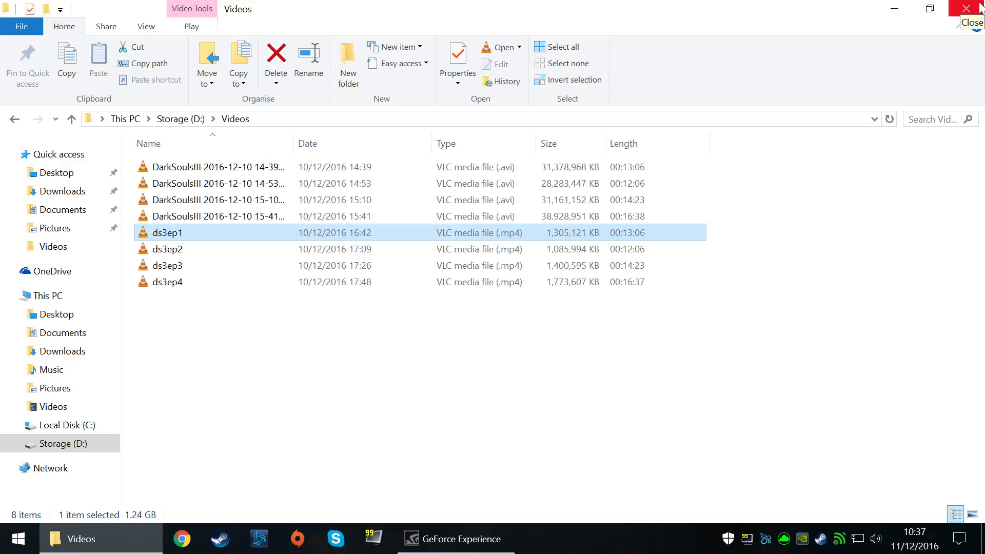
{"action": "left_click", "coordinate": [980, 3]}
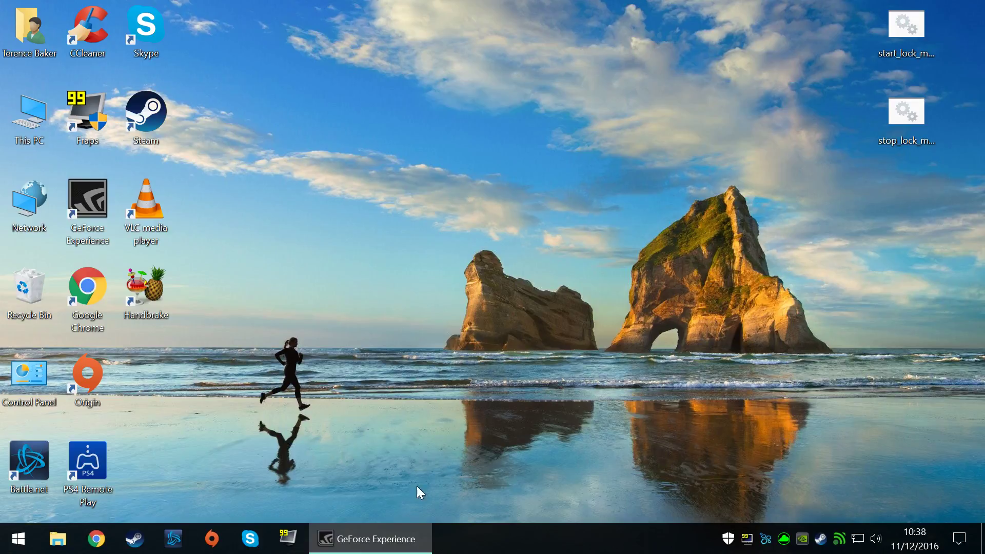
Switch to GeForce Experience, view the share overlay's recording and streaming options, then close the overlay and the program.
{"action": "left_click", "coordinate": [379, 543]}
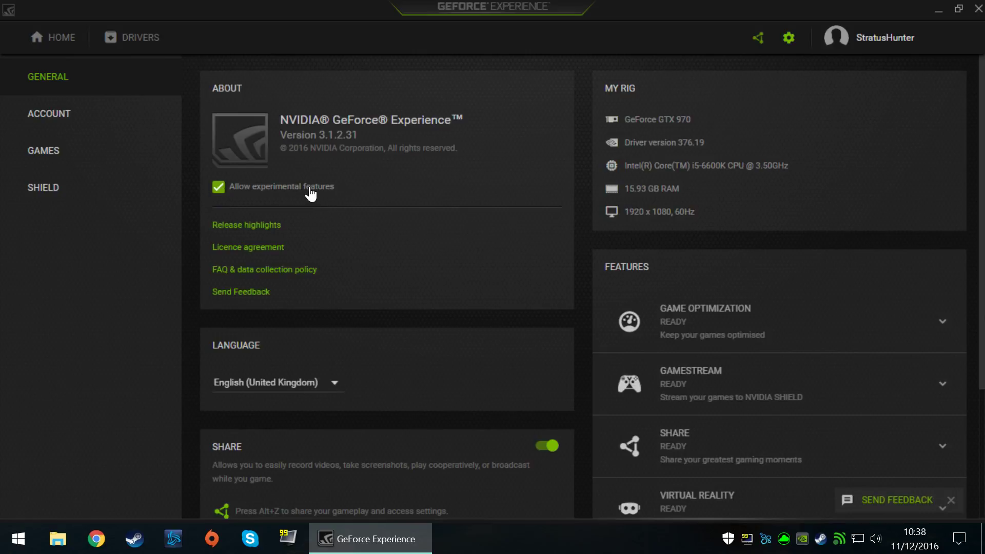
{"action": "left_click", "coordinate": [759, 38]}
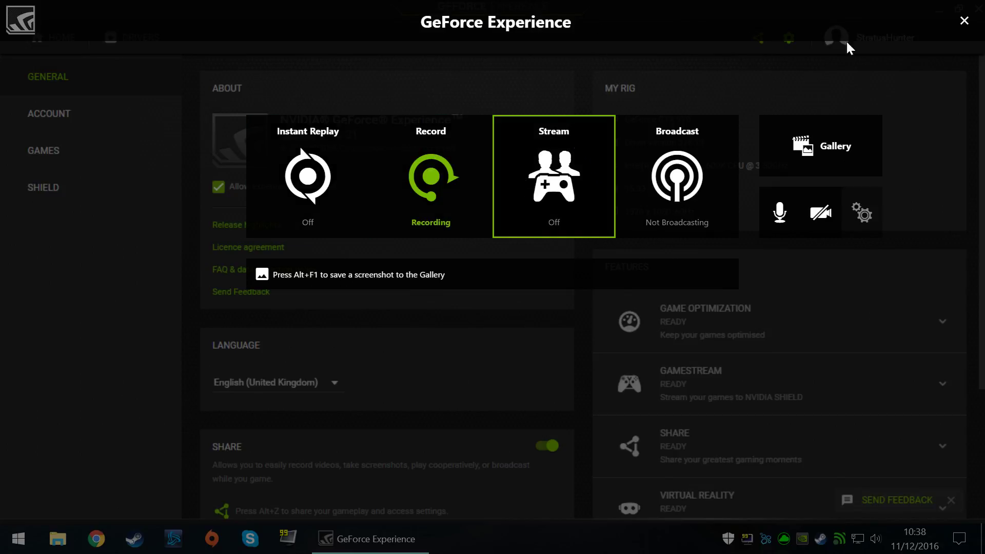
{"action": "left_click", "coordinate": [964, 22]}
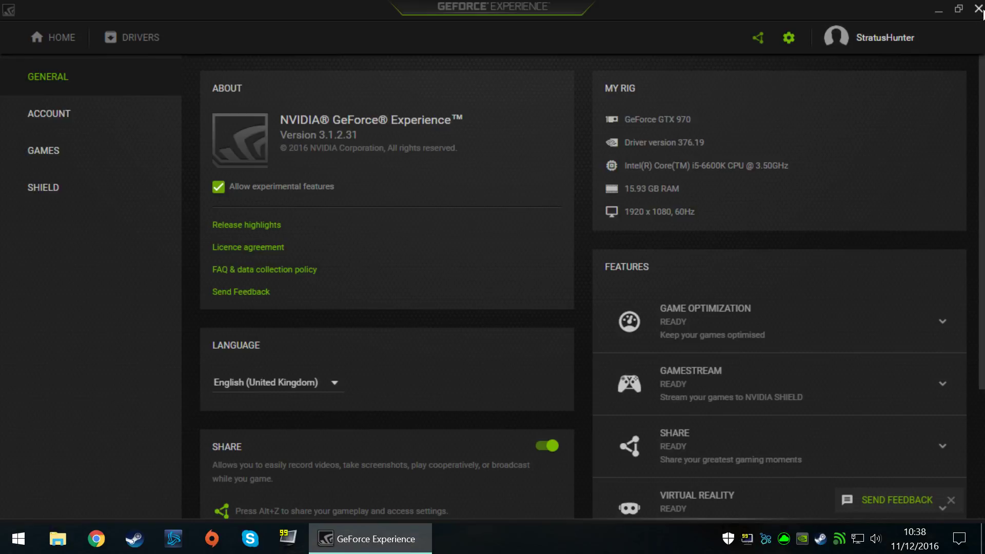
{"action": "left_click", "coordinate": [978, 9]}
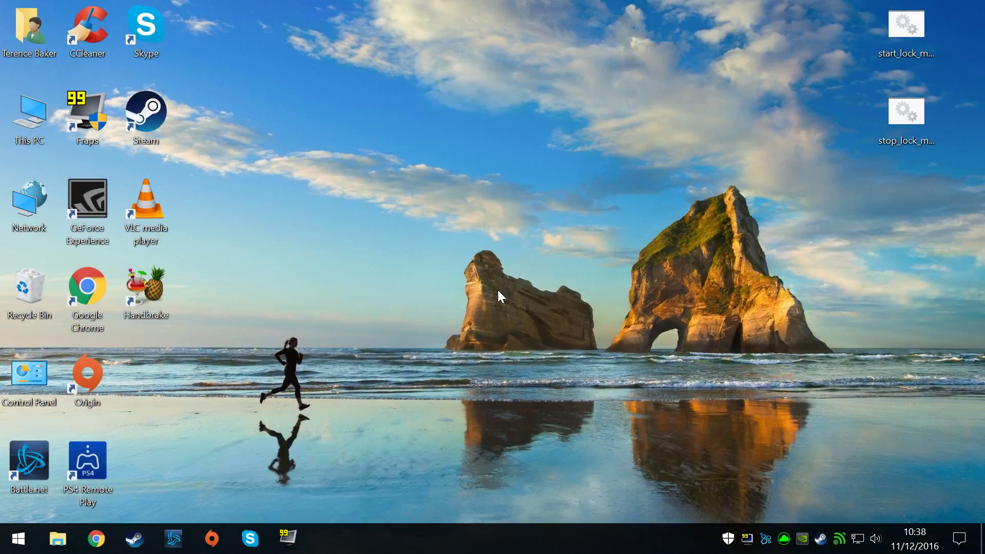